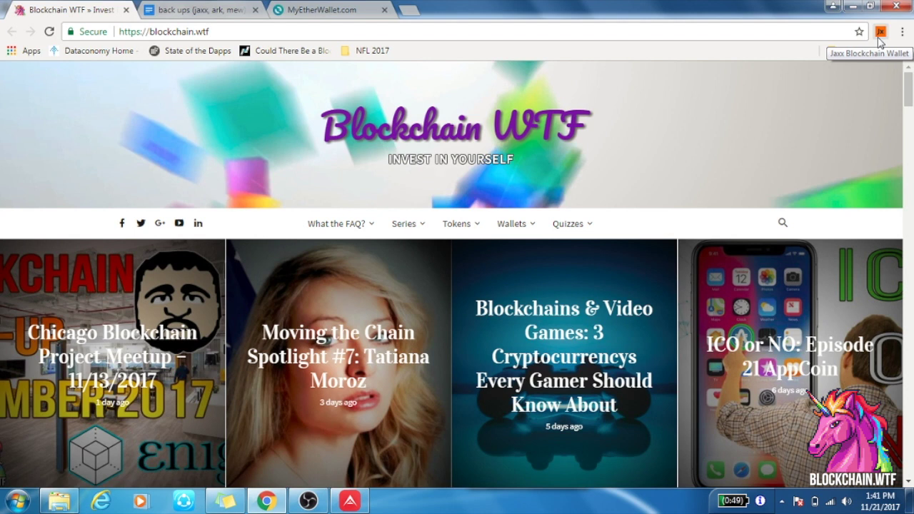
# Open the Jaxx wallet popup showing the GolemEthereum (GNT) wallet with a 0.0 balance.
pyautogui.click(880, 33)
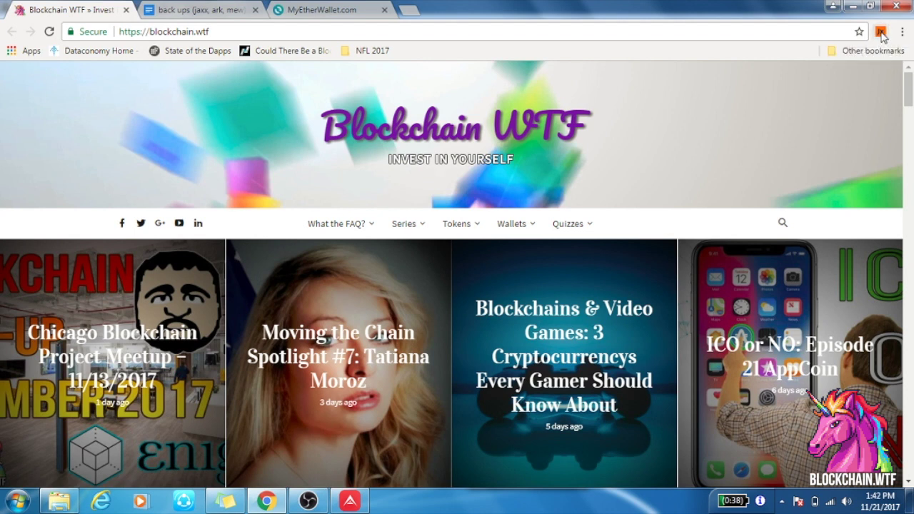
pyautogui.click(881, 33)
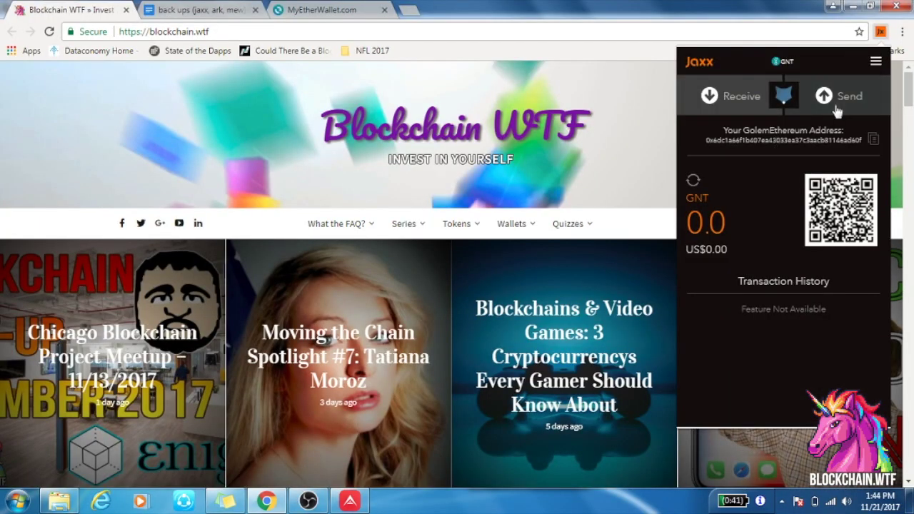
# Open Jaxx's Tools > Backup Wallet options, then bring the Ark Client wallet forward.
pyautogui.click(875, 63)
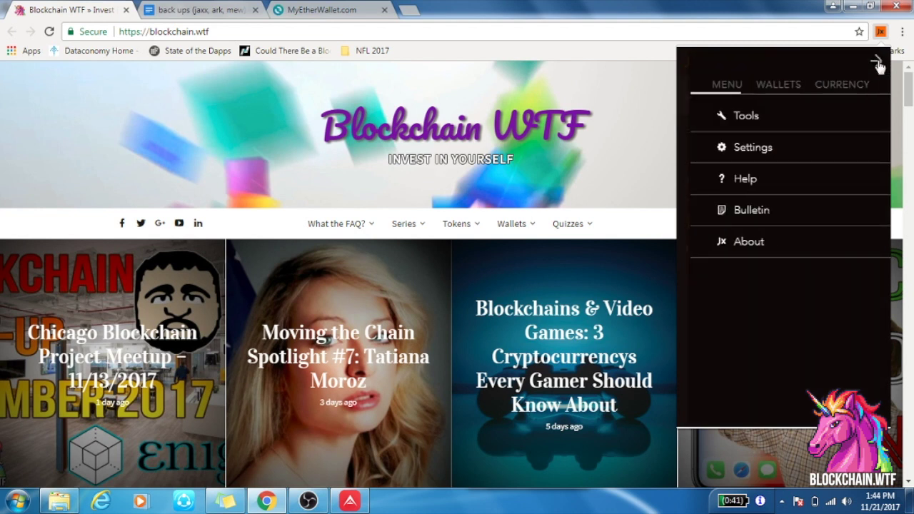
pyautogui.click(755, 116)
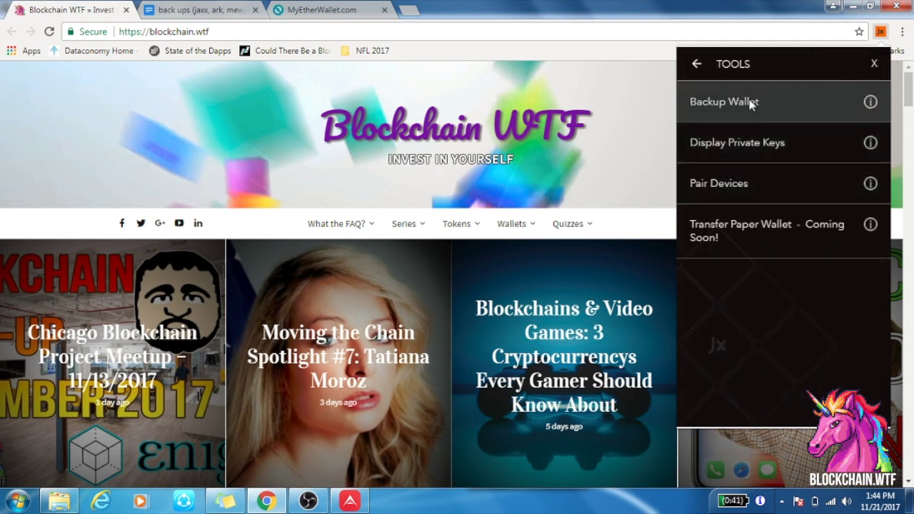
pyautogui.click(751, 103)
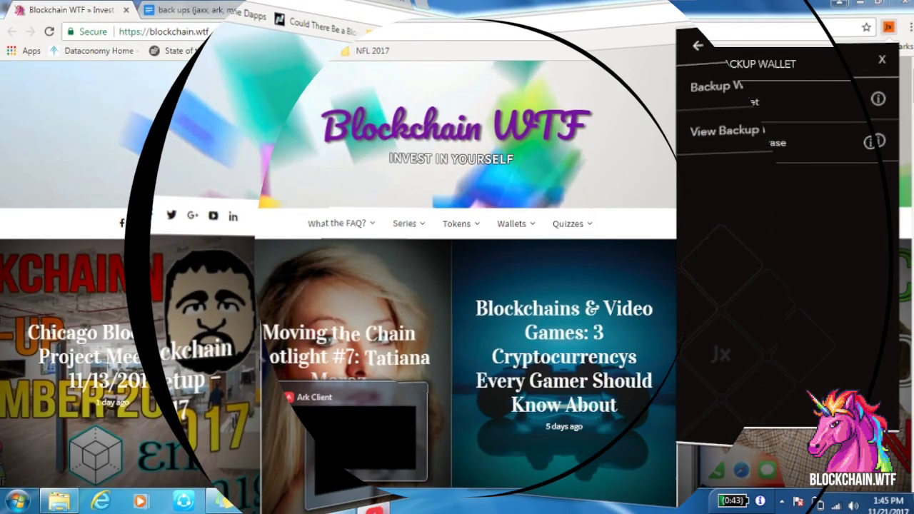
pyautogui.click(350, 503)
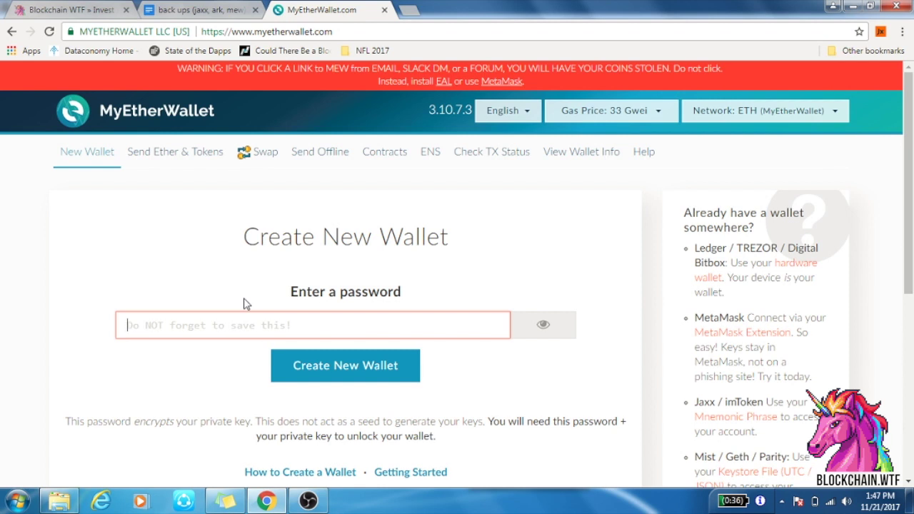
# Replace the too-short password with a 10-character one, create the wallet, then go to View Wallet Info.
pyautogui.write('•••••••')
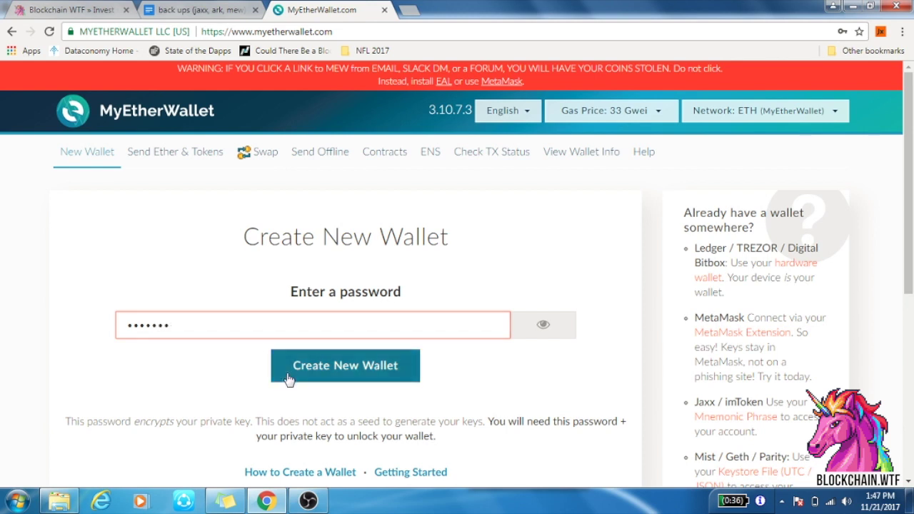
pyautogui.click(289, 375)
pyautogui.doubleClick(248, 326)
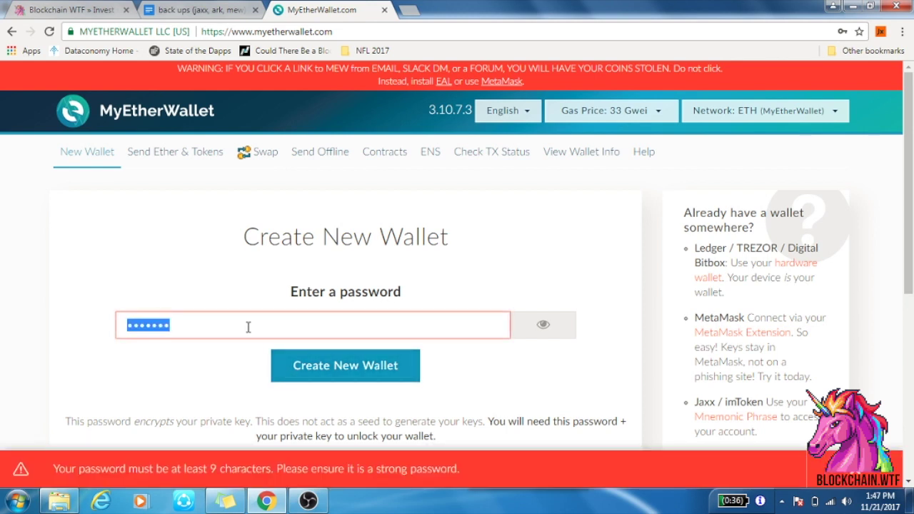
pyautogui.write('••••••••••')
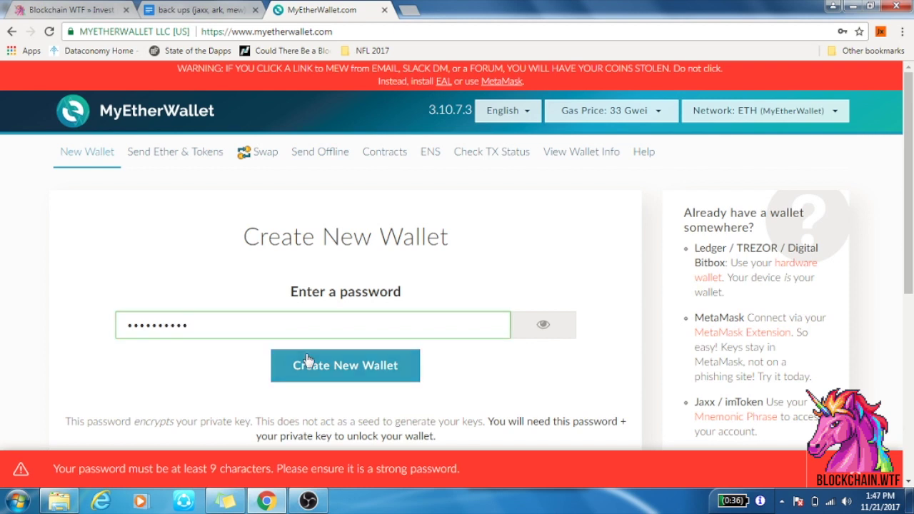
pyautogui.click(307, 360)
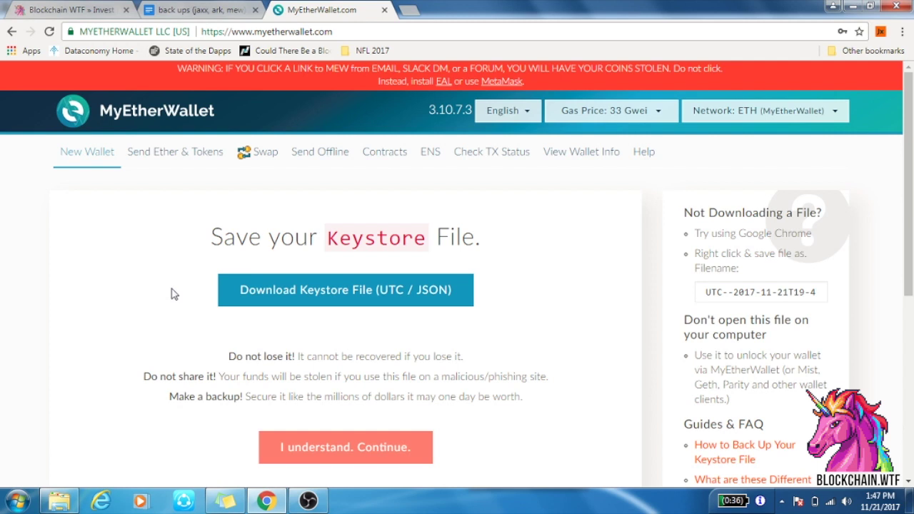
pyautogui.click(575, 164)
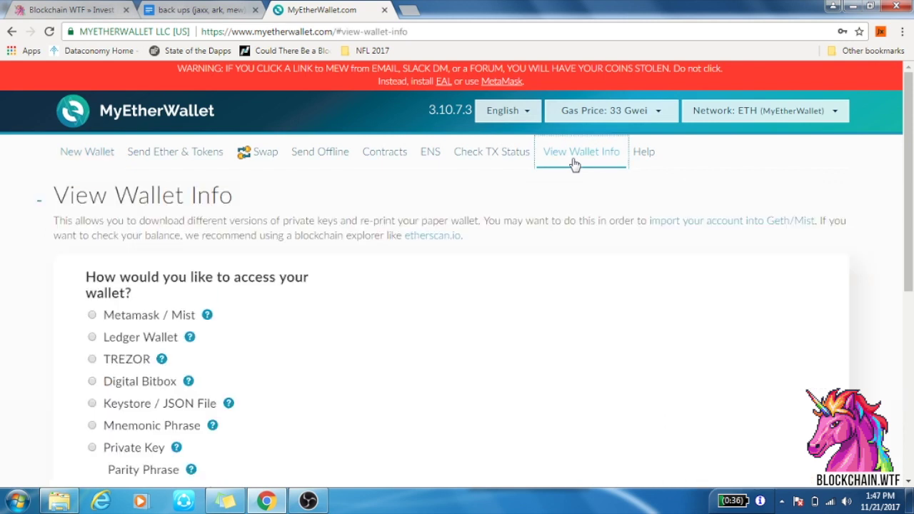
# Choose Keystore / JSON File access and open the wallet file picker.
pyautogui.click(126, 407)
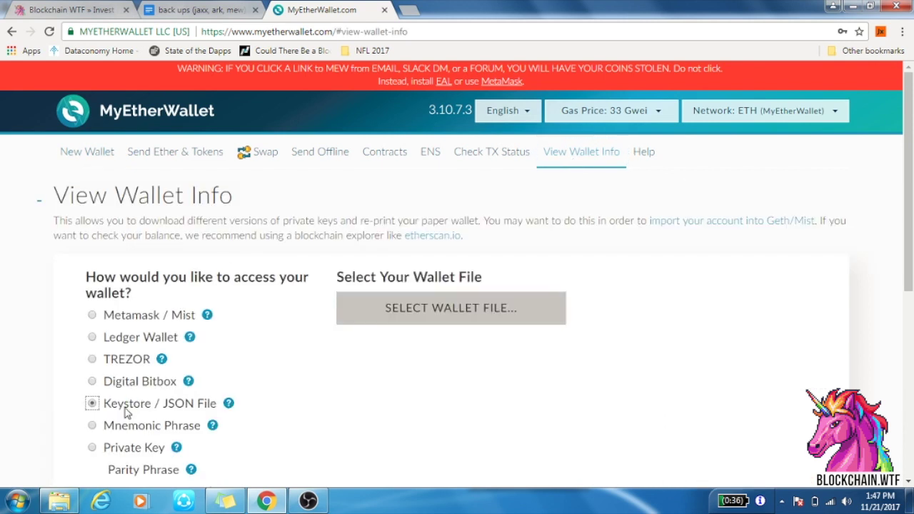
pyautogui.click(453, 321)
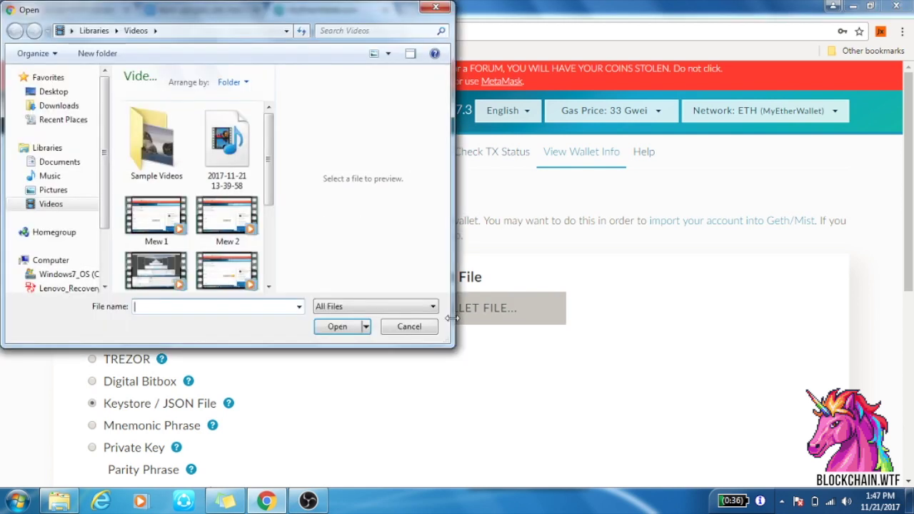
pyautogui.click(437, 8)
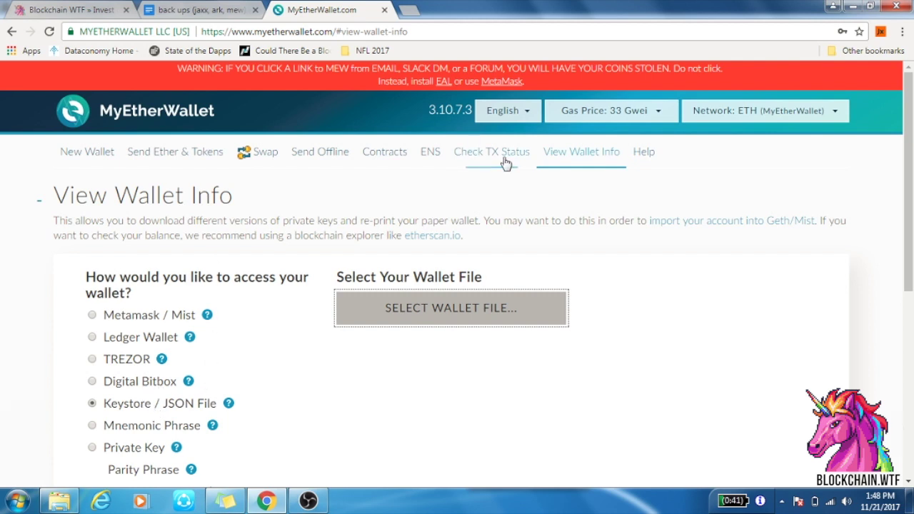
pyautogui.click(399, 325)
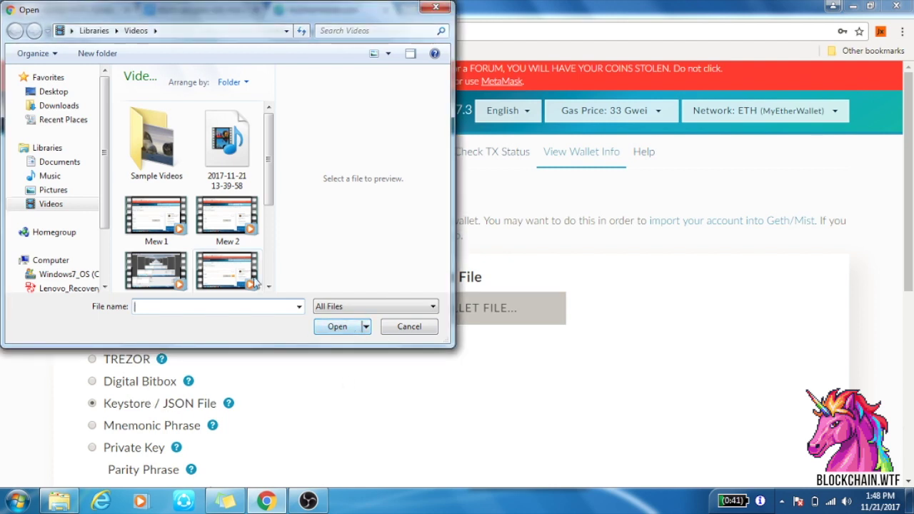
# Pick the UTC keystore file from the Downloads folder and load it.
pyautogui.write('utc')
pyautogui.press('BackSpace')
pyautogui.press('BackSpace')
pyautogui.press('BackSpace')
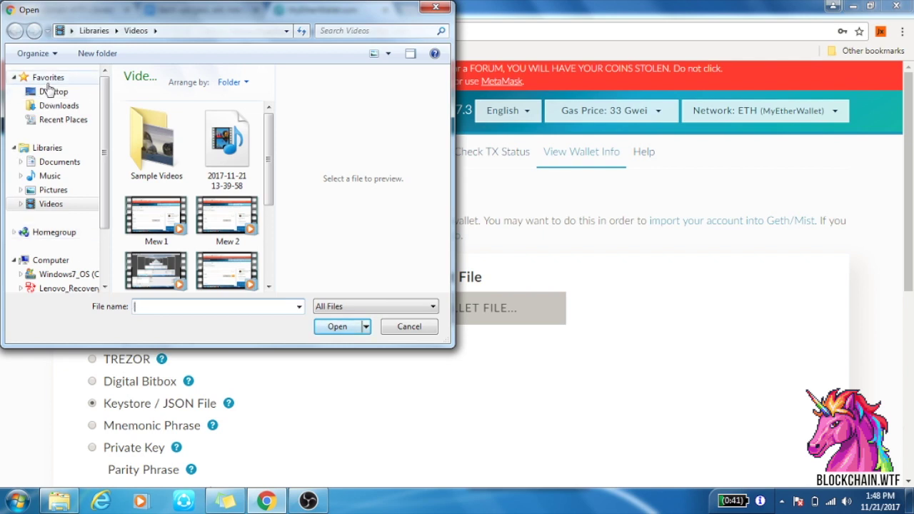
pyautogui.click(47, 78)
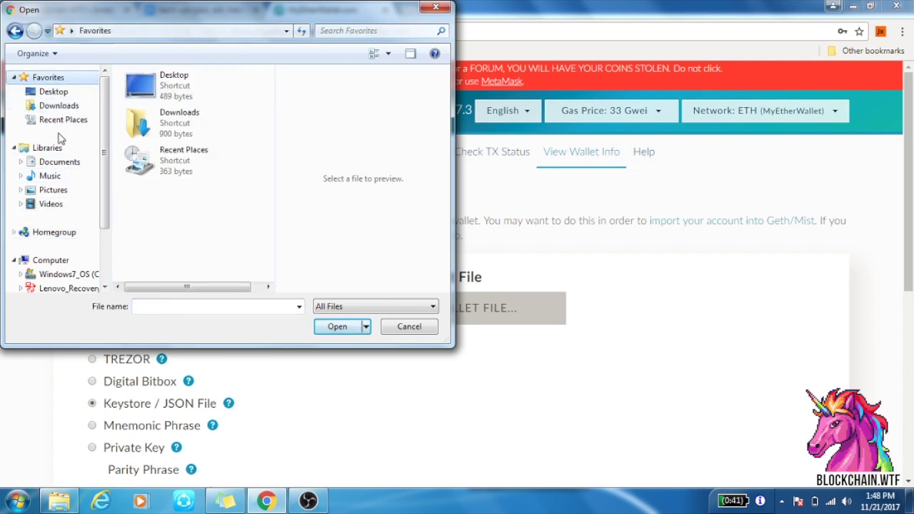
pyautogui.click(57, 106)
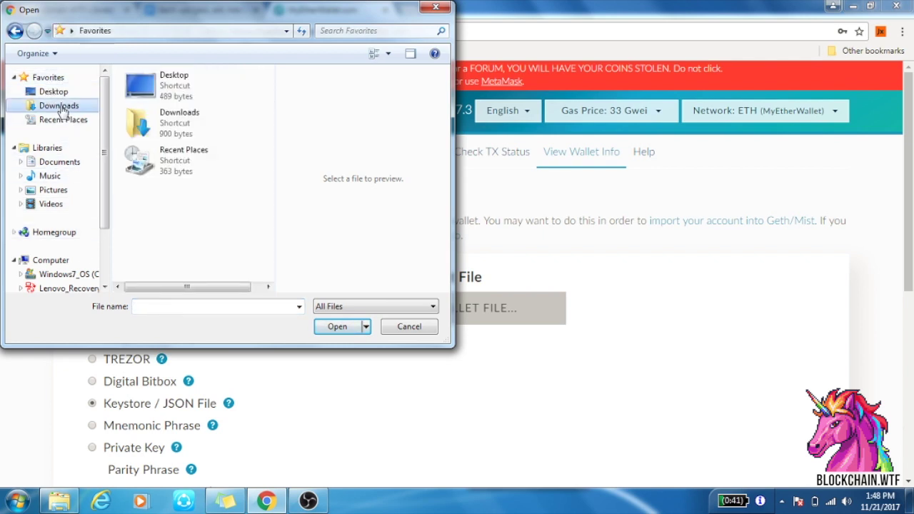
pyautogui.click(174, 305)
pyautogui.write('utc')
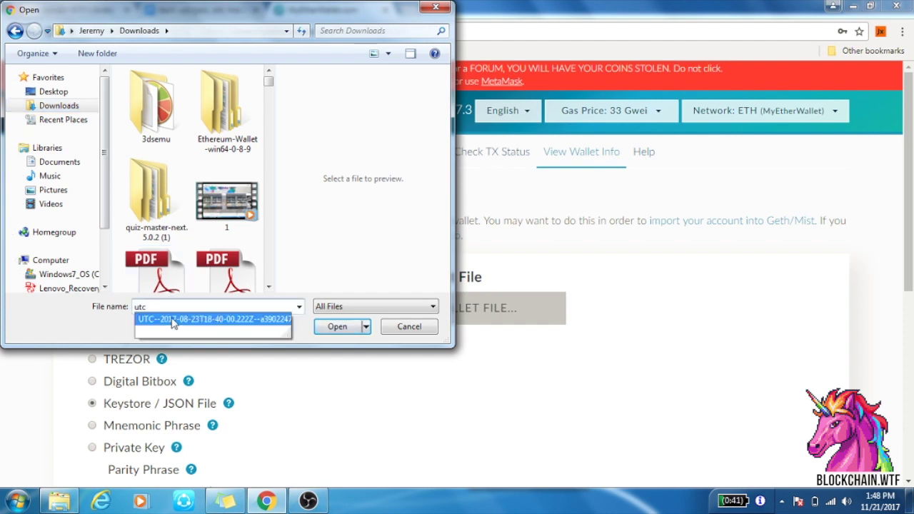
pyautogui.click(218, 319)
pyautogui.click(337, 329)
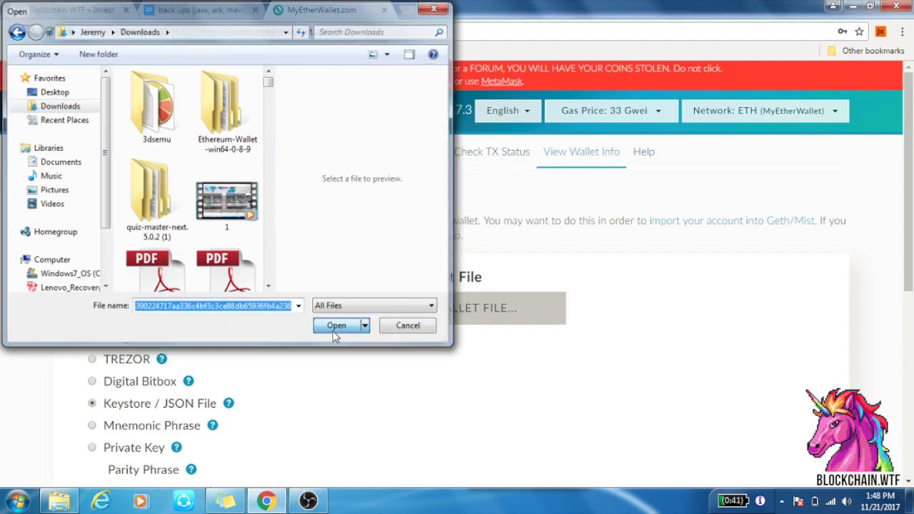
# Enter the wallet password, fixing a typo, and unlock the keystore wallet.
pyautogui.click(393, 372)
pyautogui.write('*****')
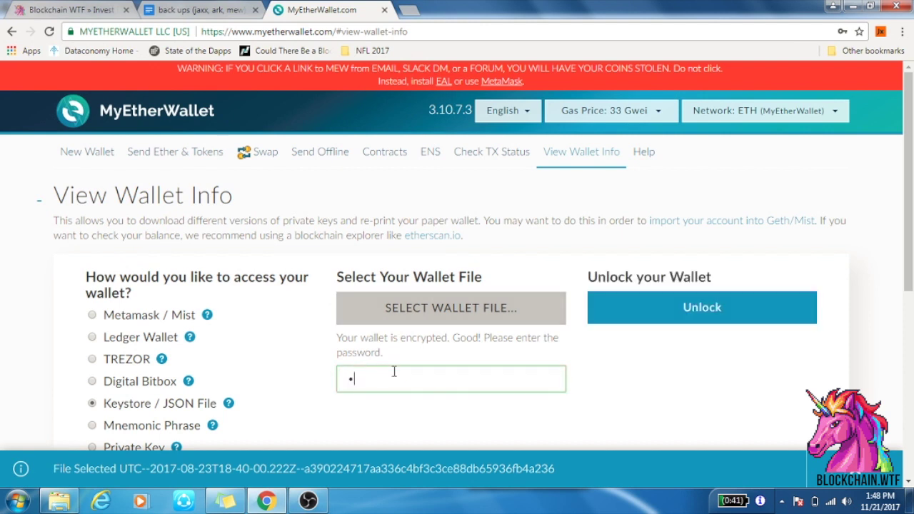
pyautogui.press('BackSpace')
pyautogui.press('BackSpace')
pyautogui.press('BackSpace')
pyautogui.press('BackSpace')
pyautogui.press('BackSpace')
pyautogui.write('***********')
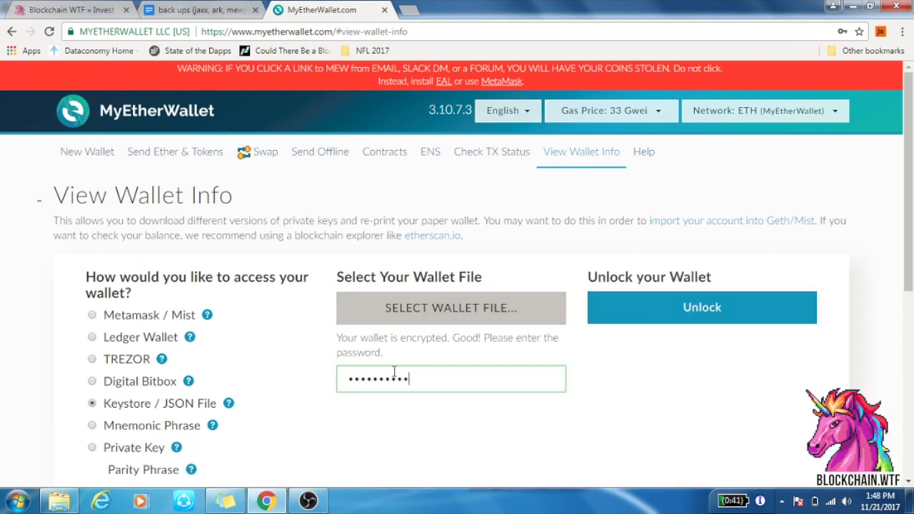
pyautogui.click(657, 312)
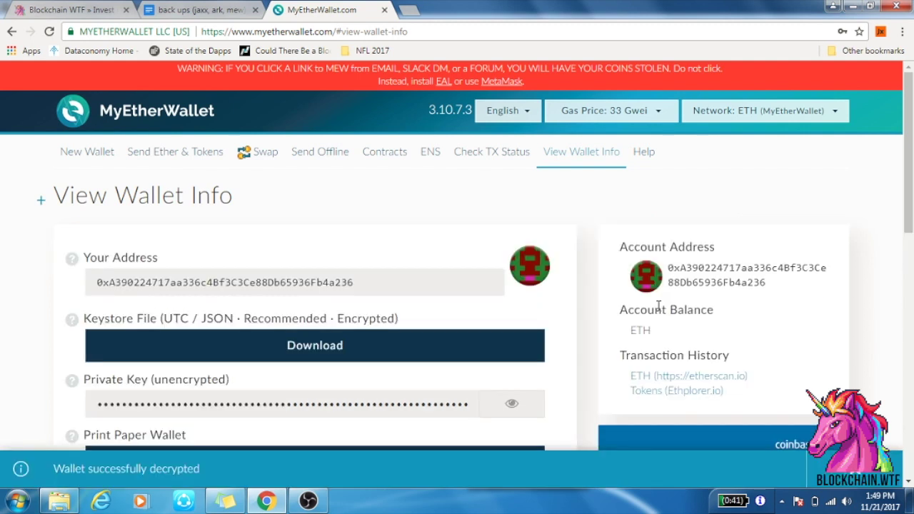